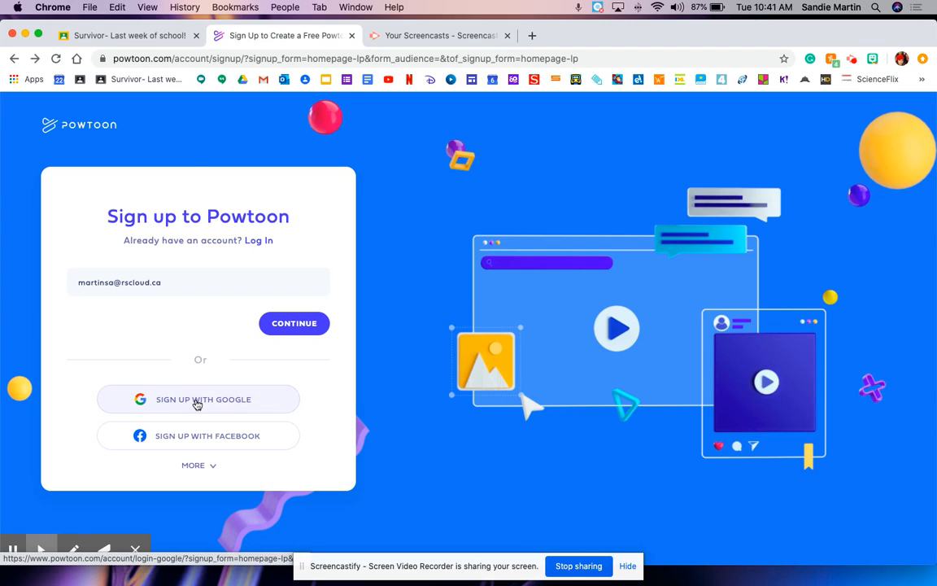
# Sign up to Powtoon with the Google account and open the template library
pyautogui.click(195, 402)
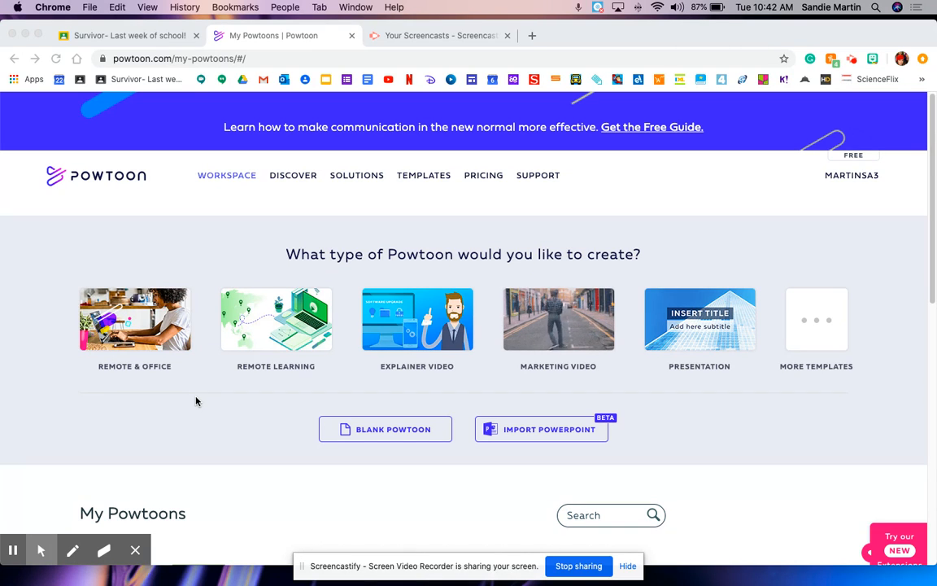
pyautogui.scroll(-1, 195, 400)
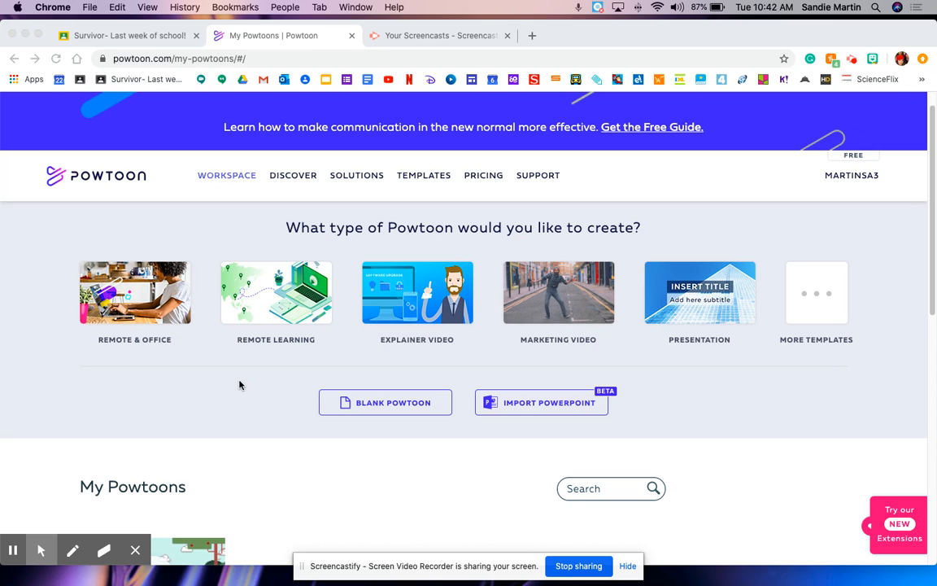
pyautogui.click(423, 181)
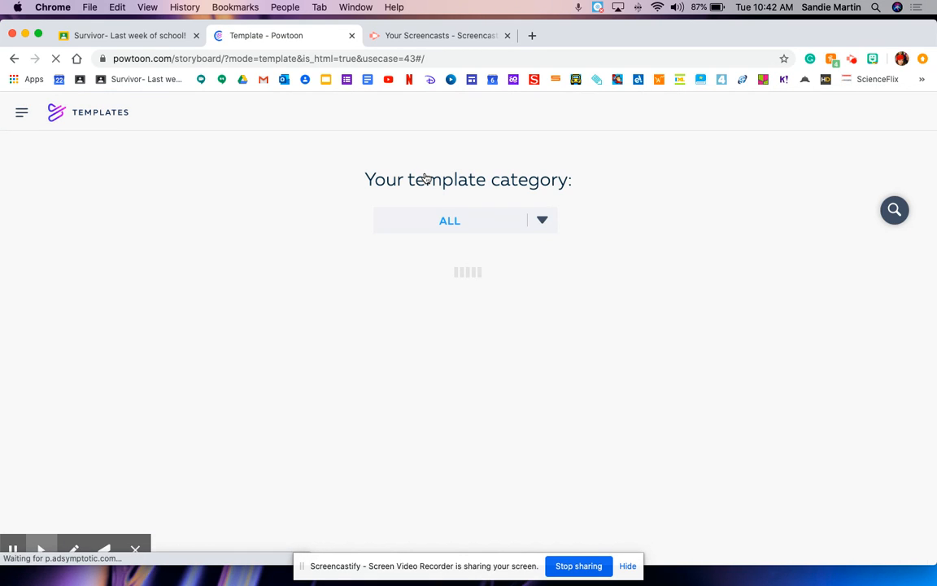
# Find the Grand Reopening template in the library and use it for a new Powtoon
pyautogui.moveTo(424, 292)
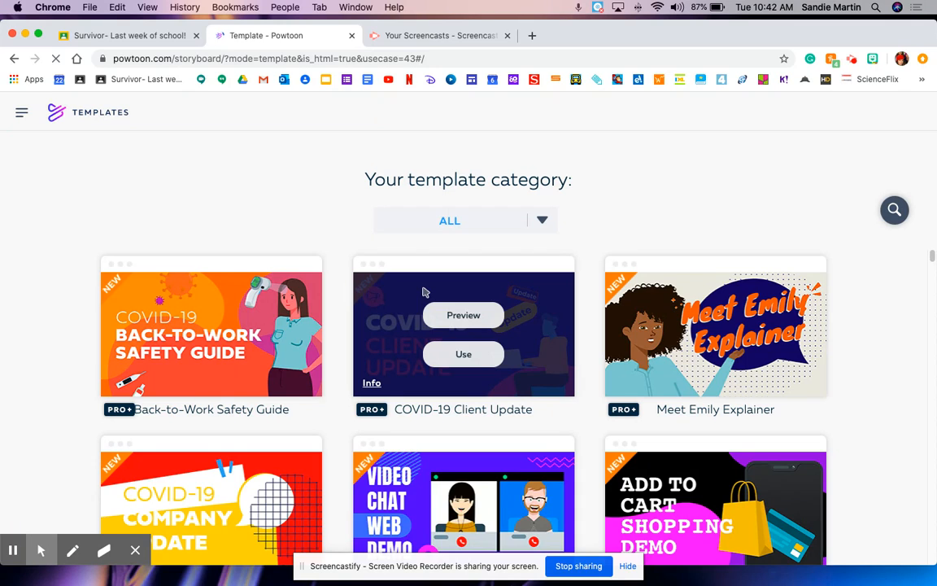
pyautogui.scroll(-1, 424, 291)
pyautogui.scroll(-5, 424, 292)
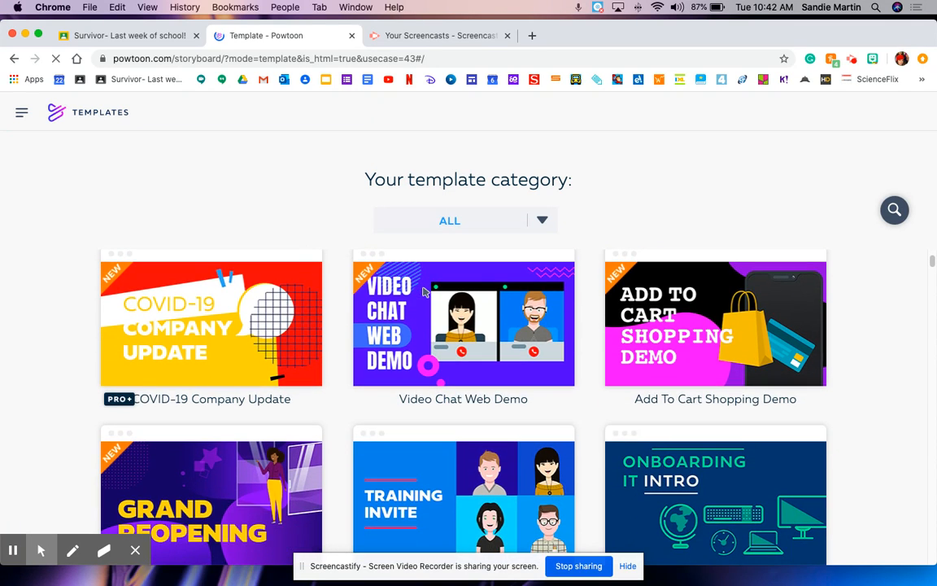
pyautogui.scroll(-2, 424, 291)
pyautogui.moveTo(224, 377)
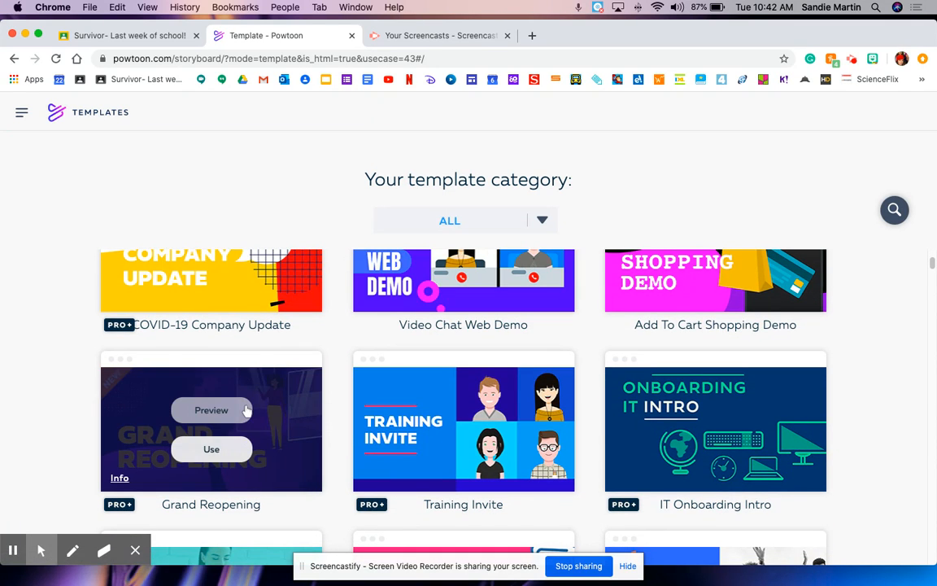
pyautogui.click(212, 449)
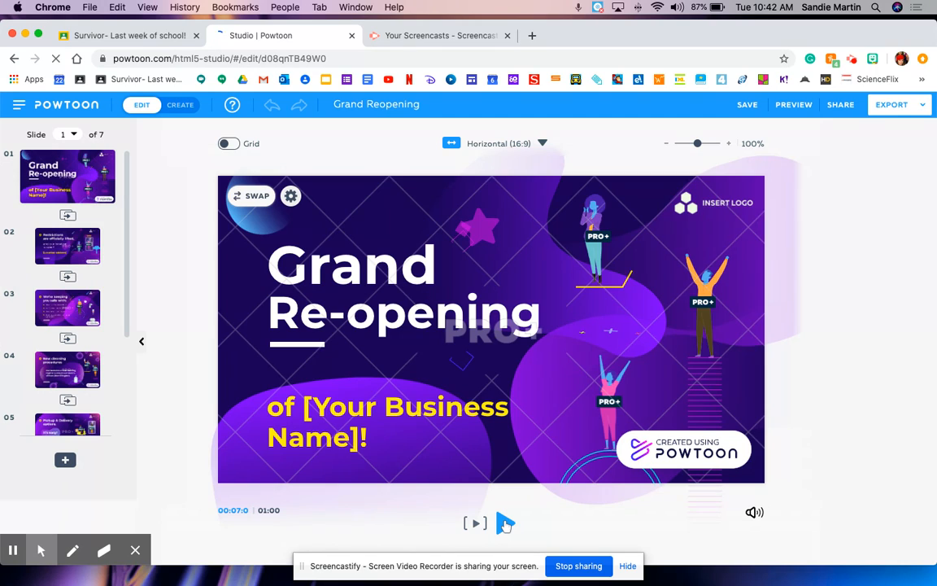
# Play the template through its opening slides, stop playback on slide 2 and return to slide 1
pyautogui.click(505, 524)
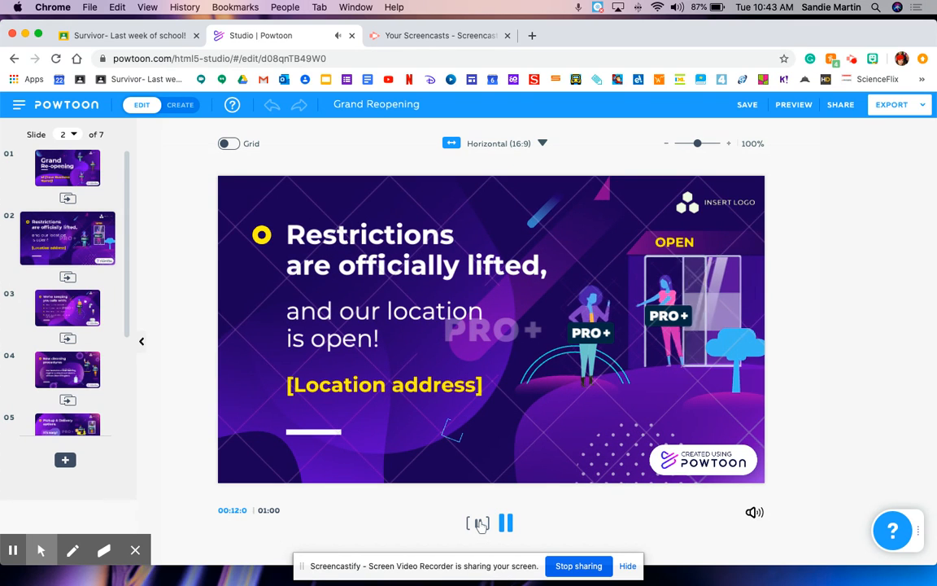
pyautogui.click(480, 523)
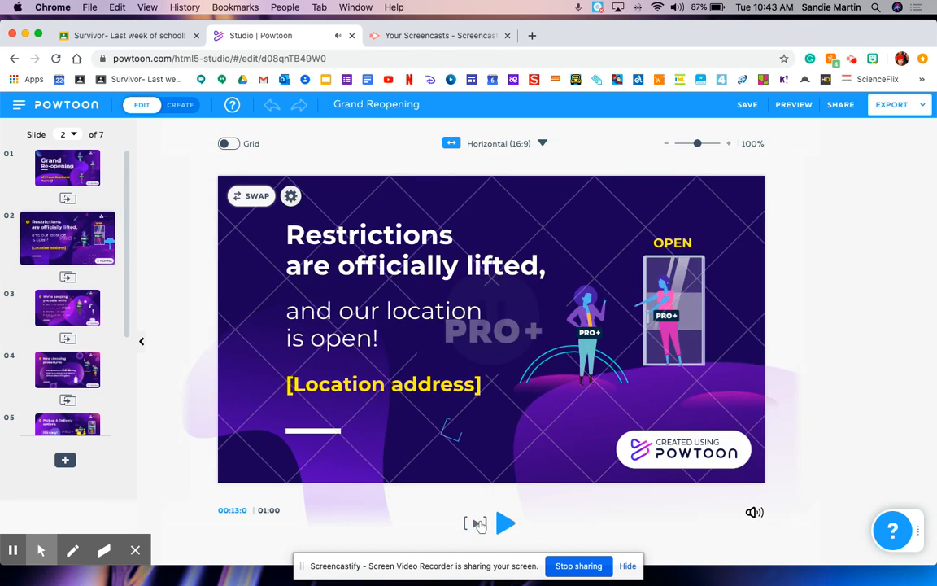
pyautogui.click(78, 168)
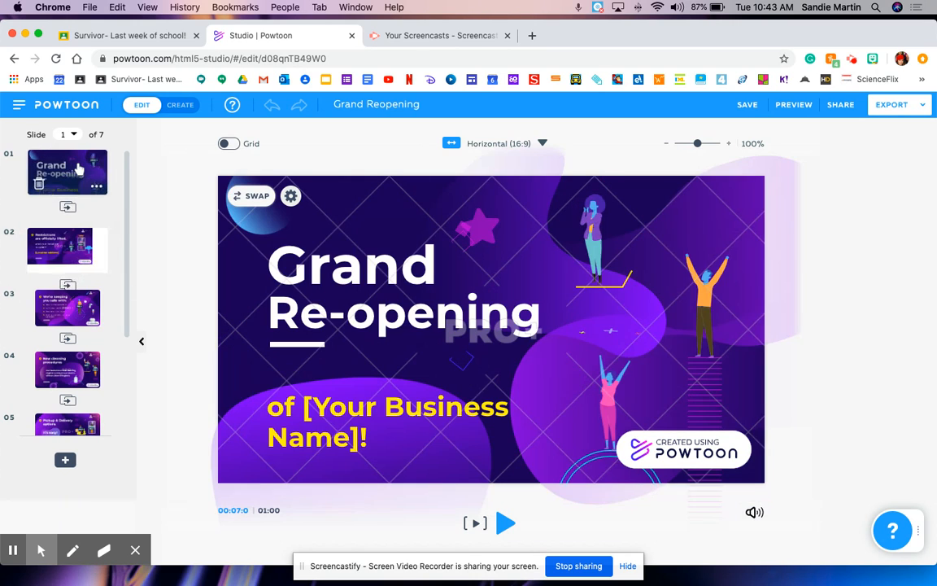
# Replace the title word "Grand" on slide 1 with "Explorers"
pyautogui.click(345, 267)
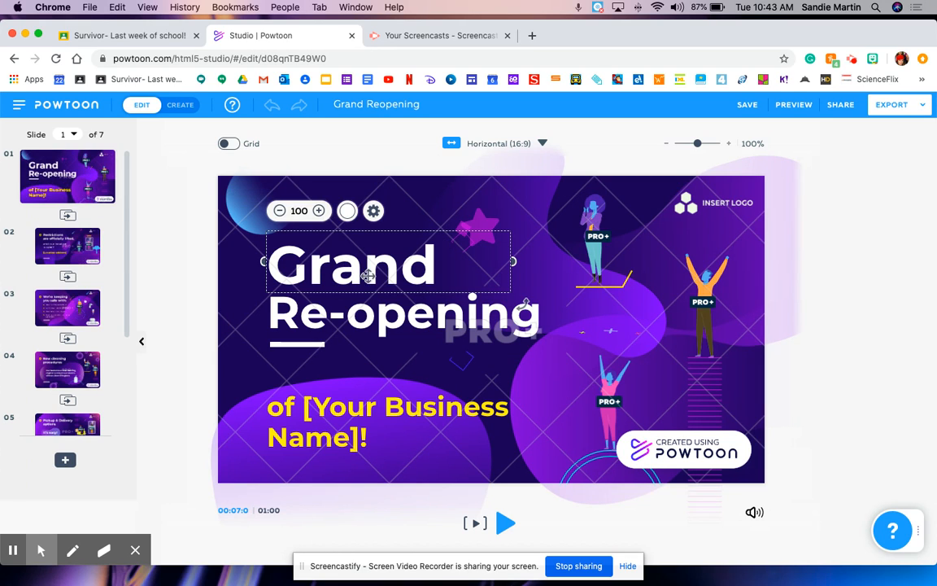
pyautogui.doubleClick(367, 274)
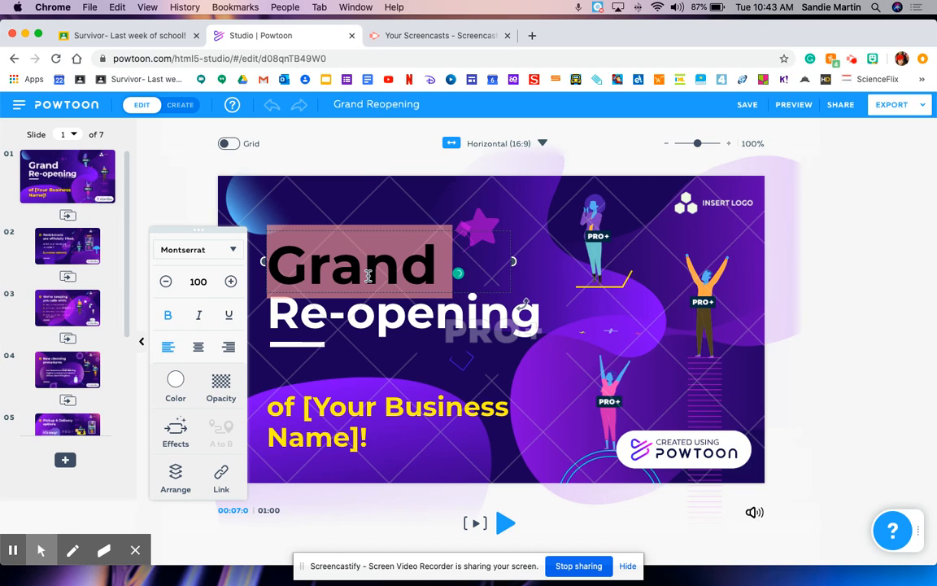
pyautogui.write('Expor')
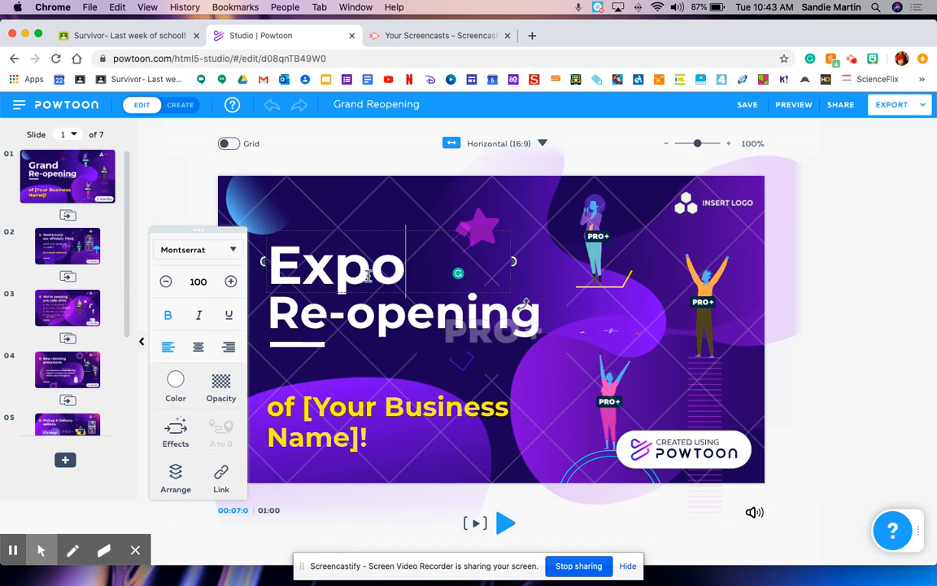
pyautogui.press('BackSpace')
pyautogui.press('BackSpace')
pyautogui.write('lor')
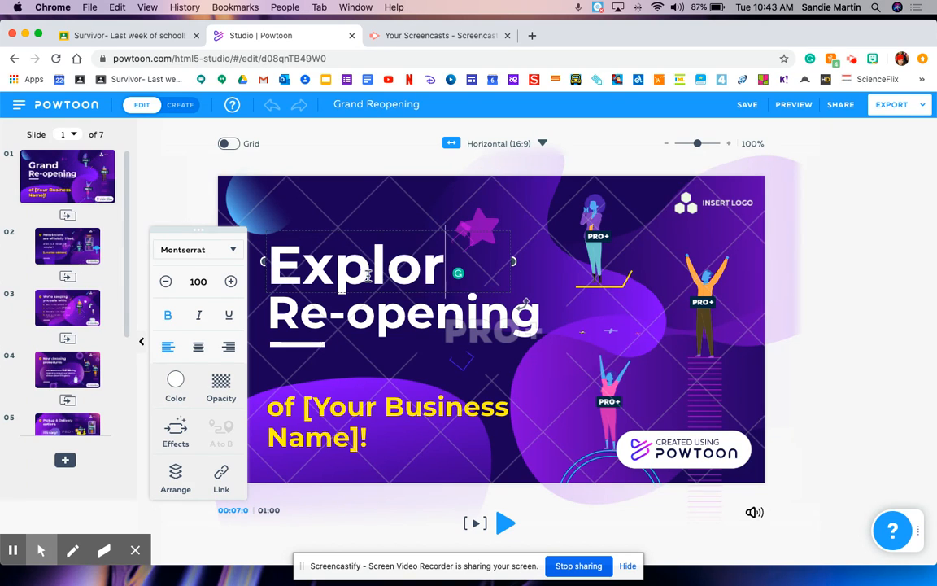
pyautogui.write('er')
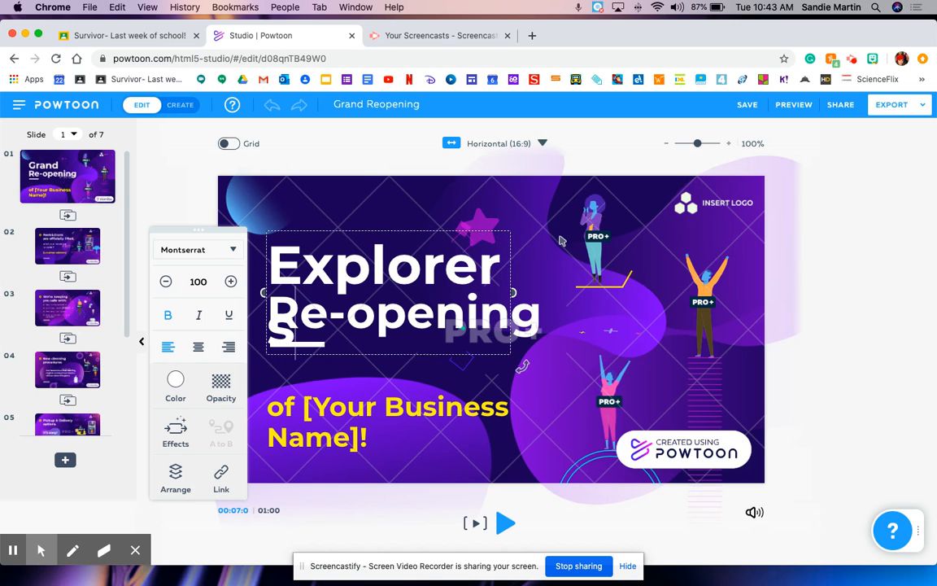
# Widen the title's text box so "Explorers" fits on one line, and delete the "Re-opening" text
pyautogui.moveTo(512, 291); pyautogui.dragTo(558, 290)
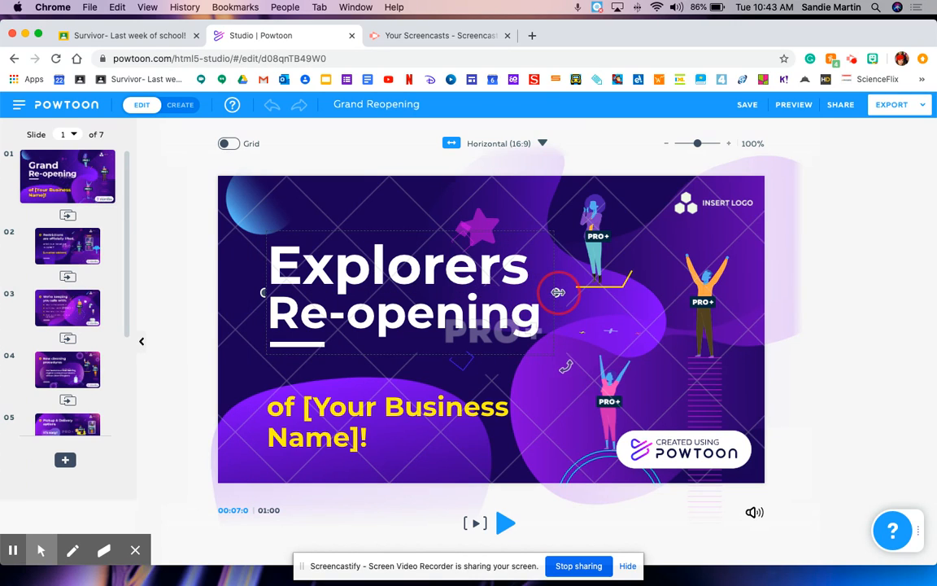
pyautogui.click(468, 326)
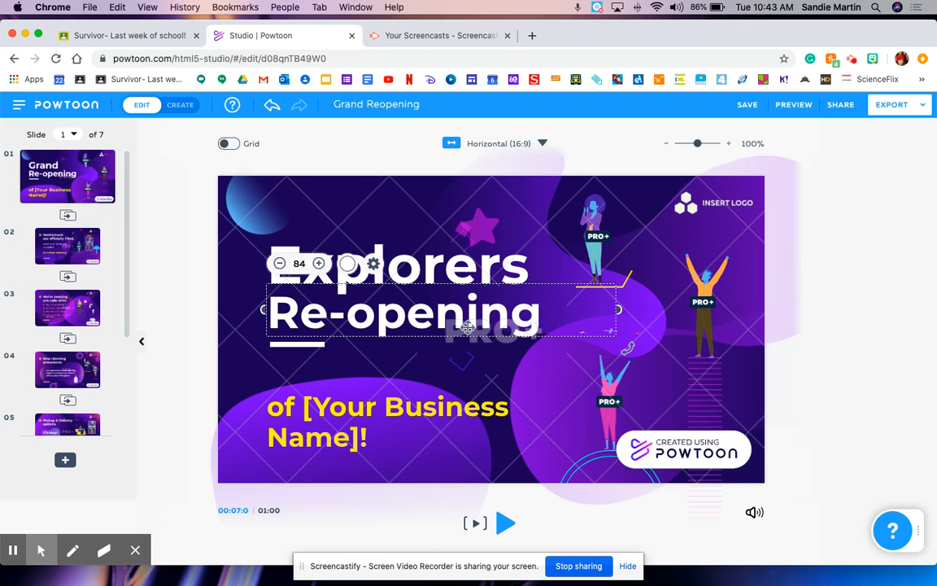
pyautogui.press('Delete')
pyautogui.click(332, 417)
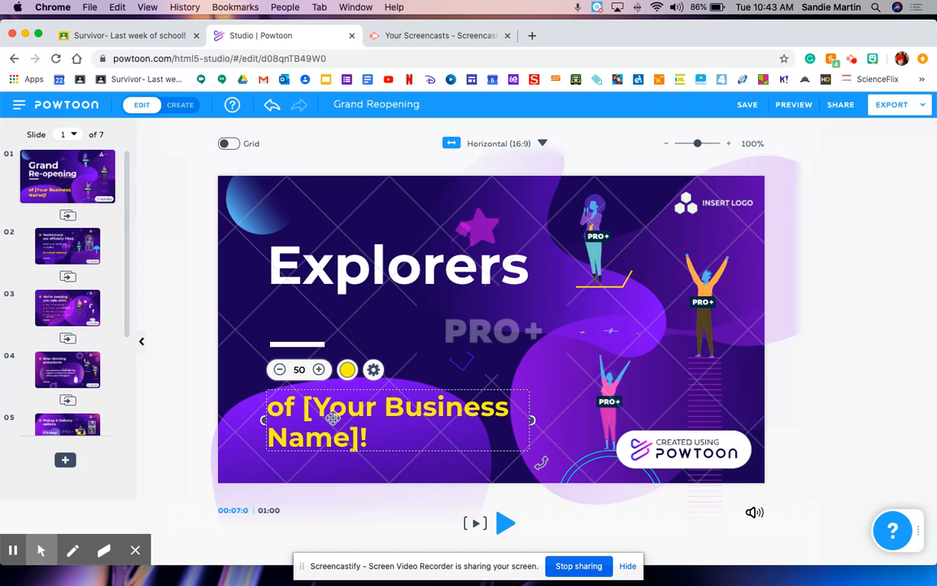
pyautogui.press('space')
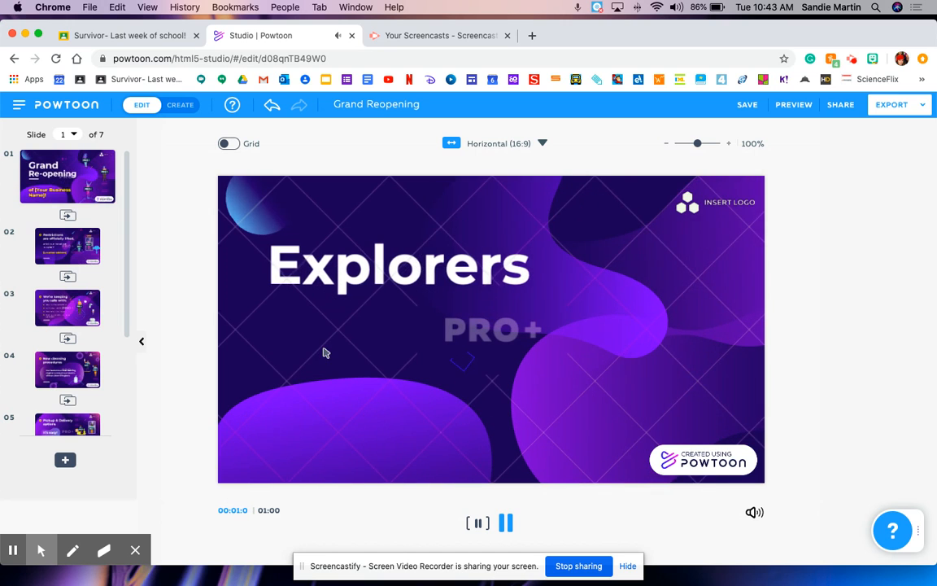
pyautogui.click(506, 522)
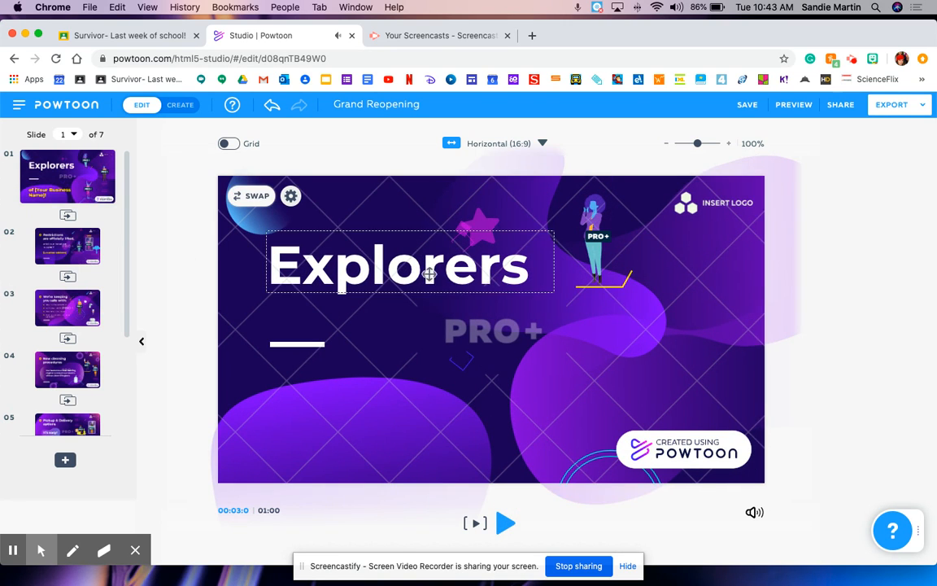
pyautogui.click(72, 196)
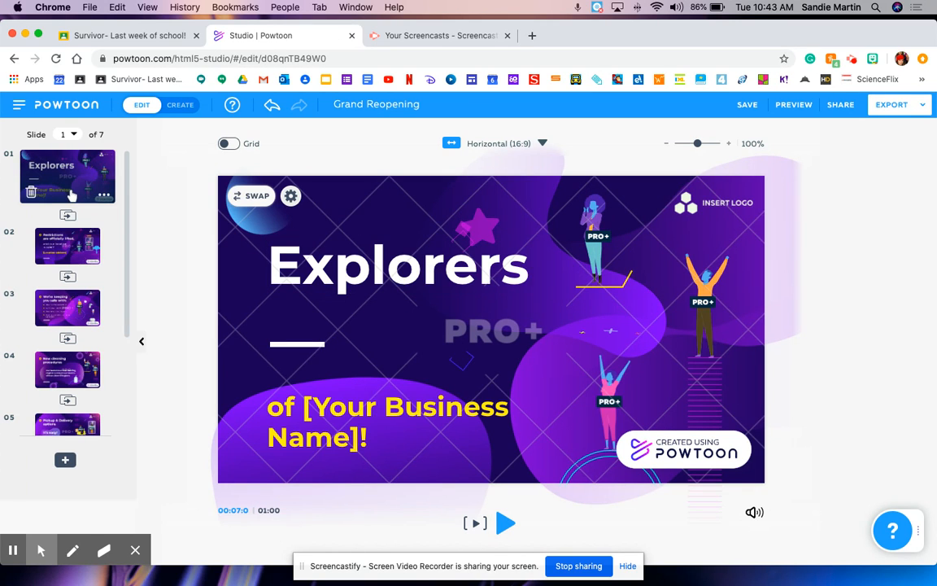
# Replace the yellow business-name placeholder on slide 1 with "by" followed by the author's first name
pyautogui.click(356, 437)
pyautogui.doubleClick(356, 436)
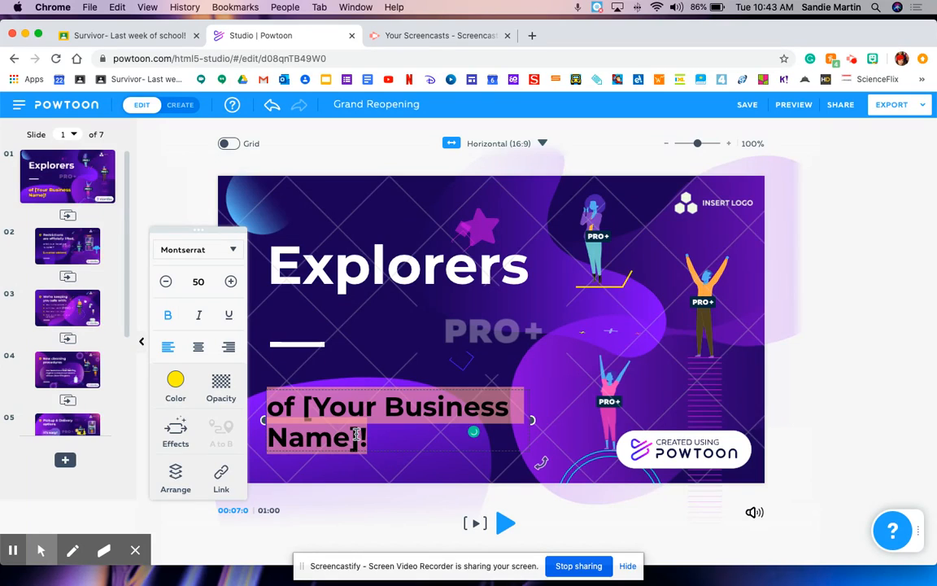
pyautogui.write('by Sandie')
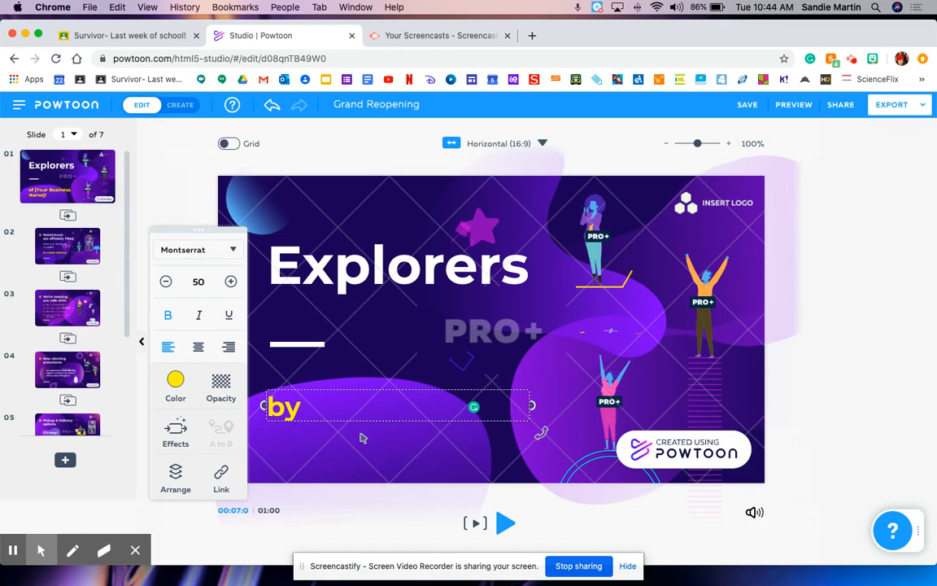
pyautogui.click(423, 459)
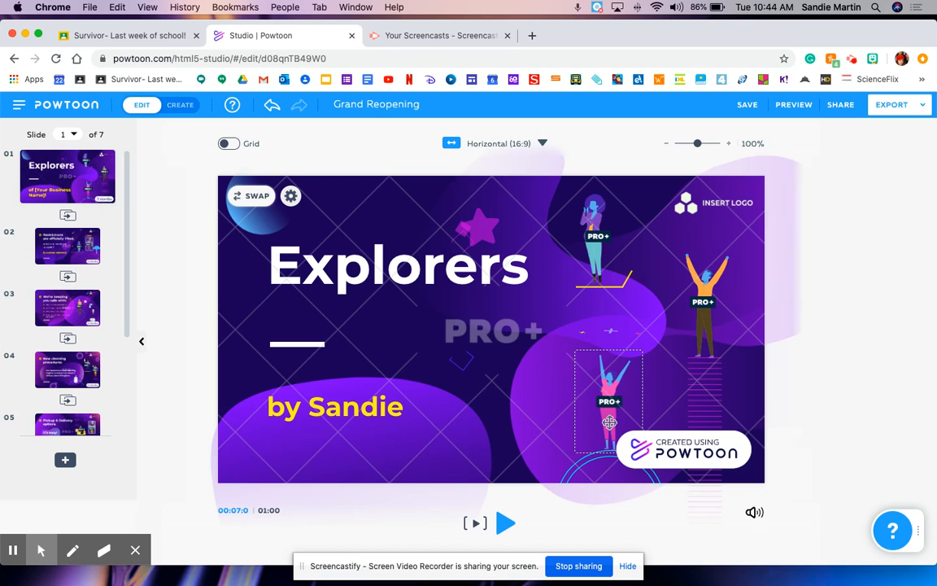
# Swap the orange-shirted character with raised arms for the Soho character in a white hat and red jacket
pyautogui.click(704, 301)
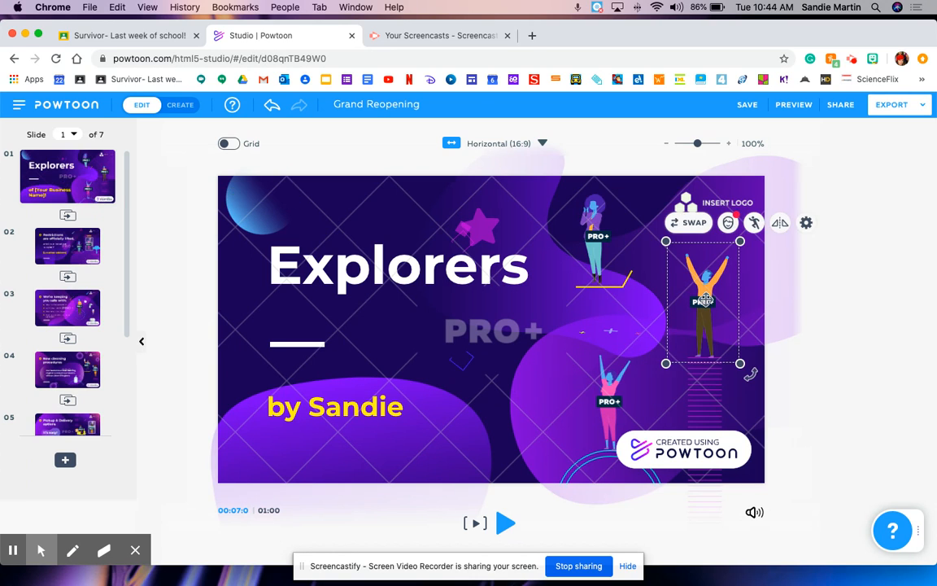
pyautogui.click(694, 225)
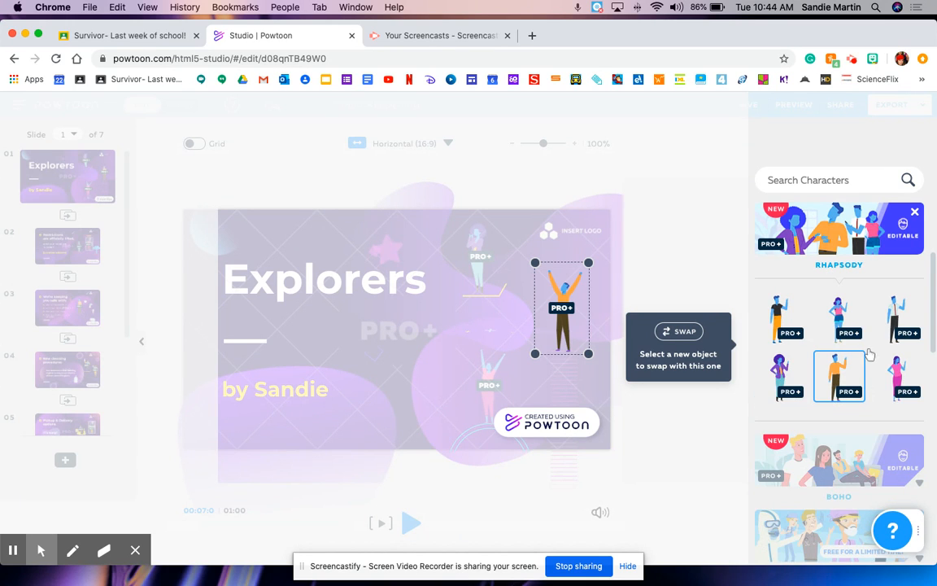
pyautogui.scroll(-5, 846, 341)
pyautogui.scroll(-3, 851, 359)
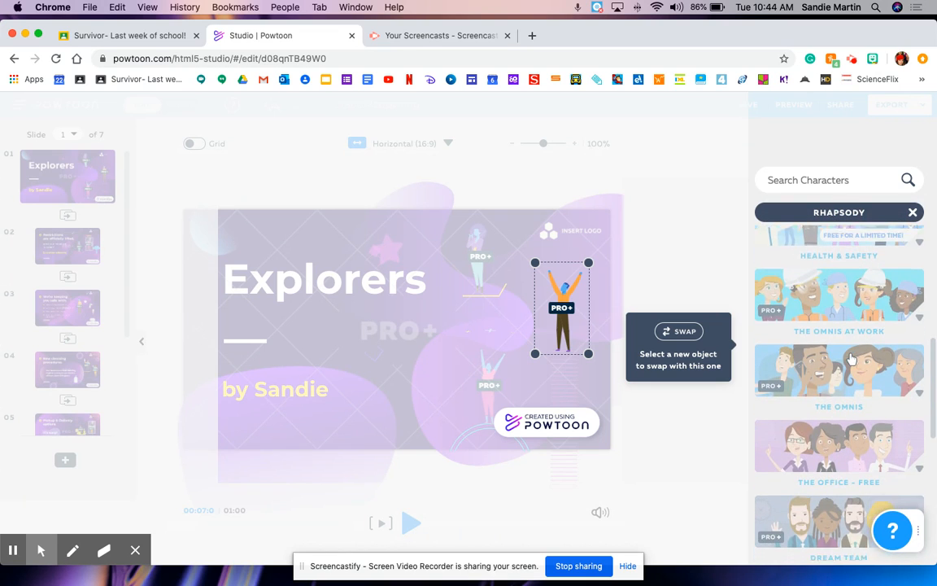
pyautogui.scroll(-5, 851, 358)
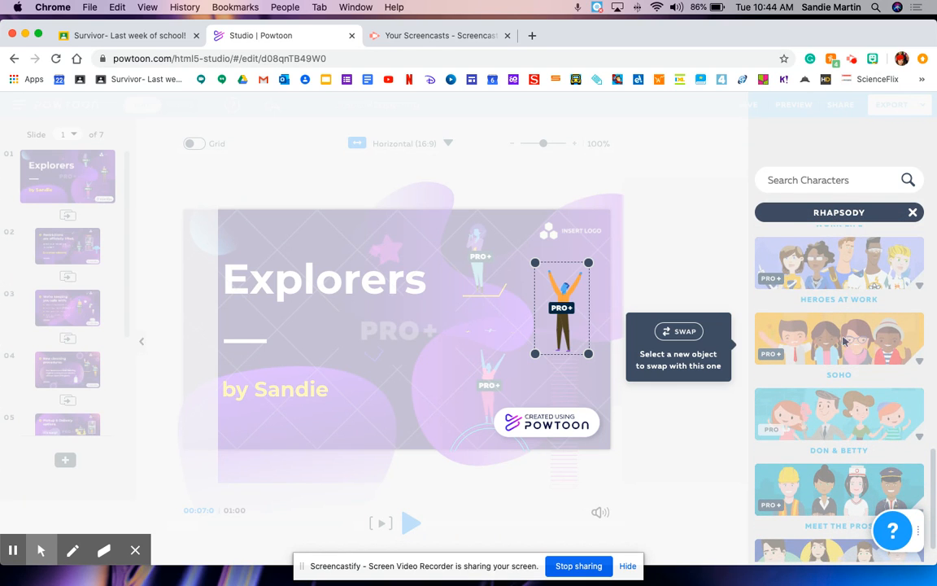
pyautogui.click(844, 342)
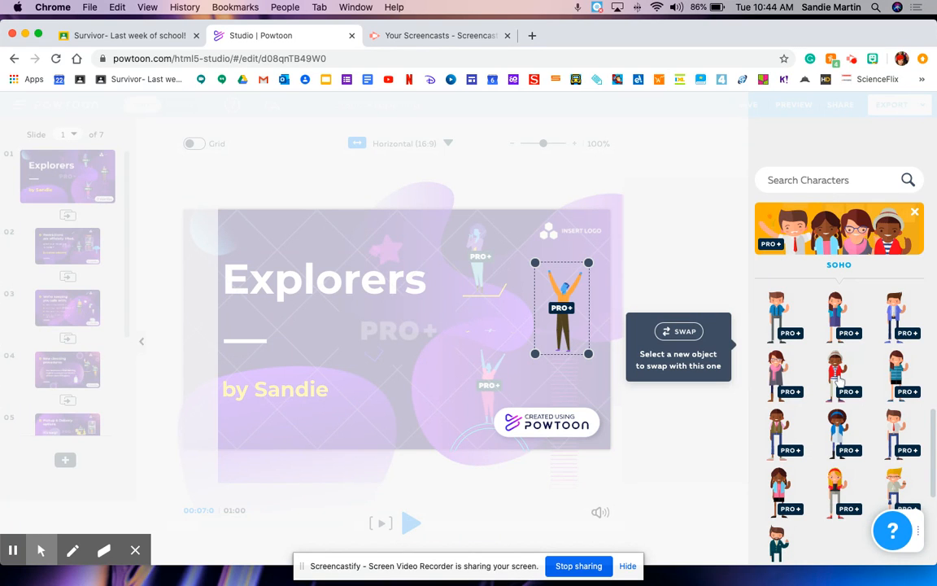
pyautogui.click(838, 376)
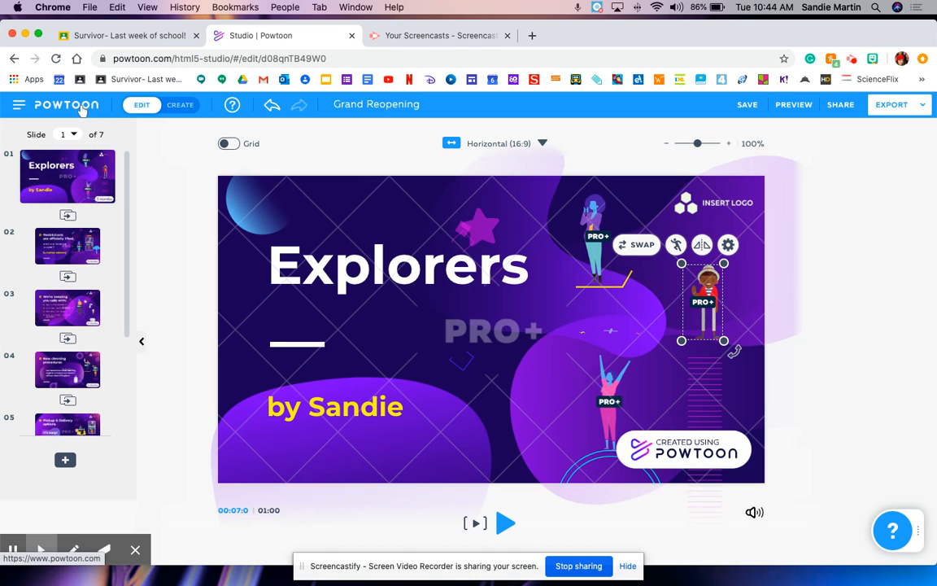
# Return to the Powtoon workspace while keeping the edited project open, and create a blank Powtoon
pyautogui.click(14, 59)
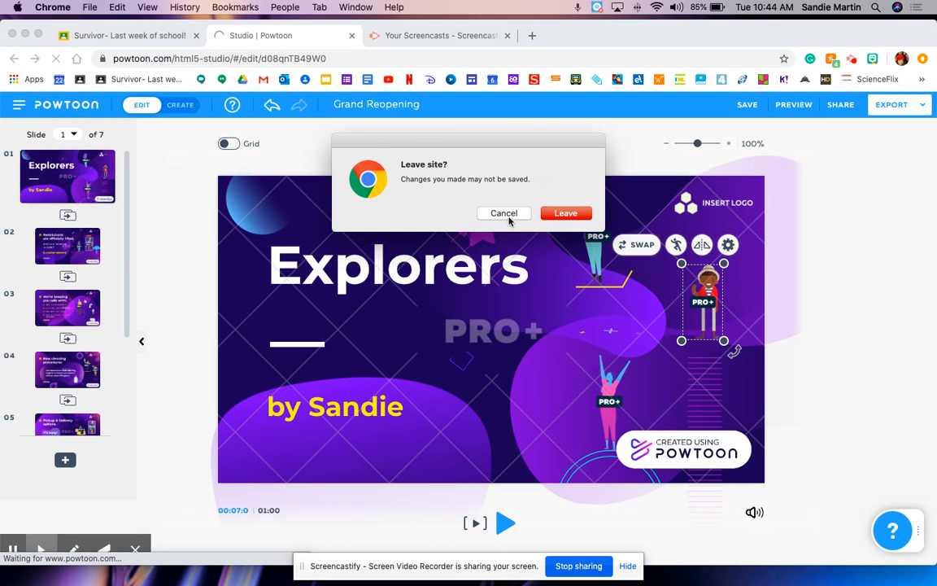
pyautogui.click(507, 215)
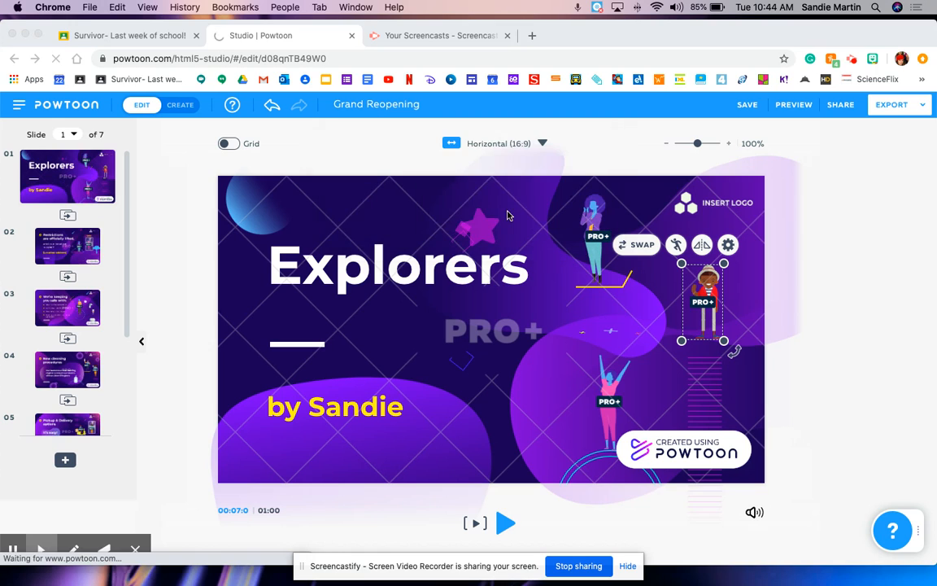
pyautogui.click(65, 104)
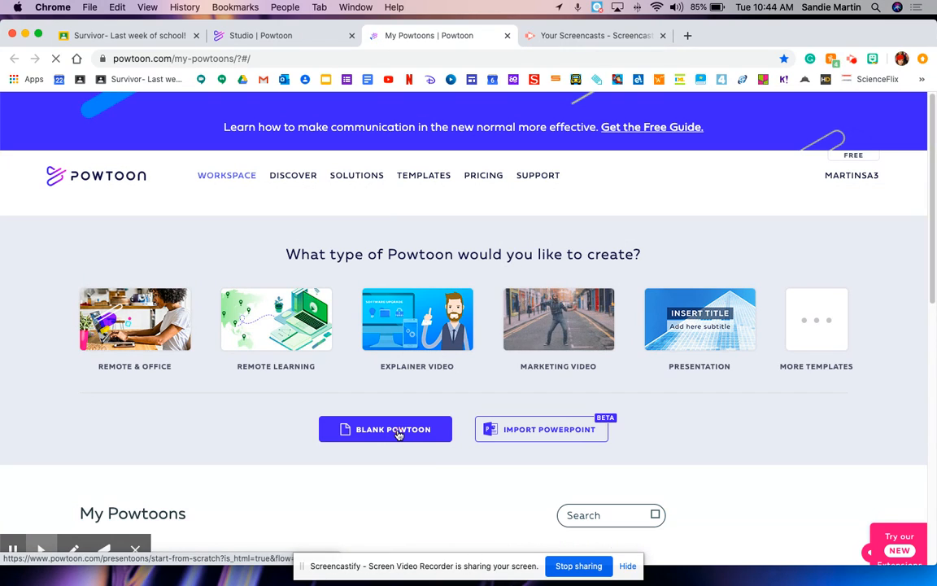
pyautogui.click(399, 432)
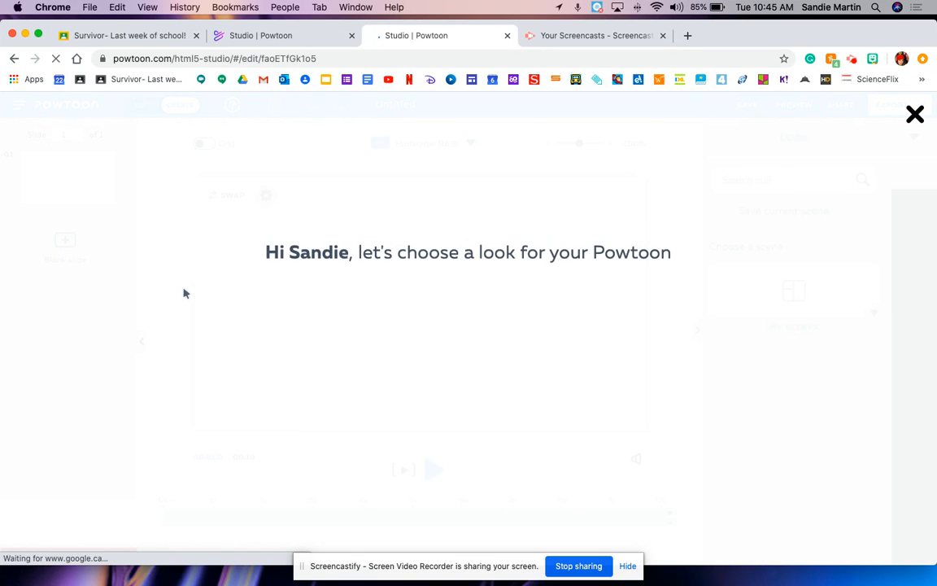
pyautogui.moveTo(186, 294)
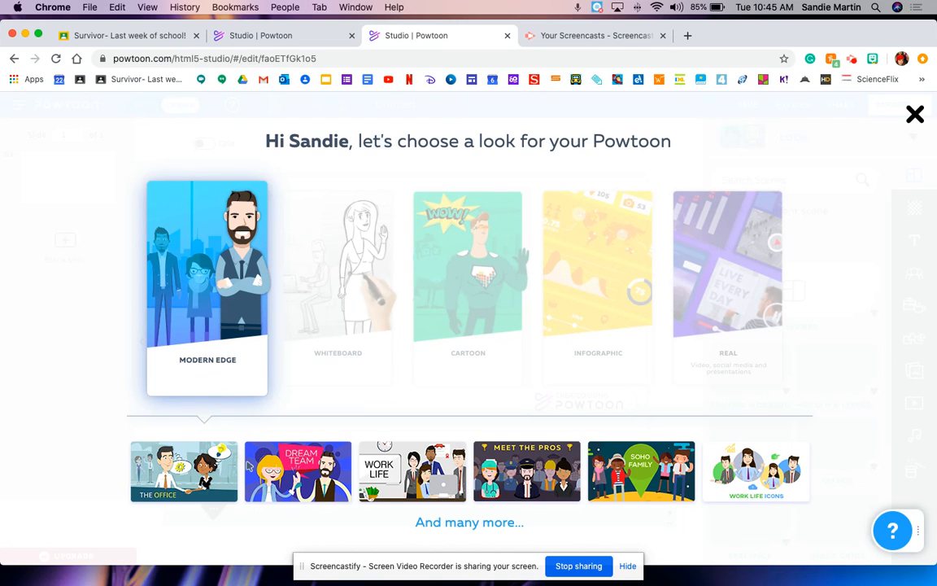
# Compare the Whiteboard and Cartoon looks, and choose the Whiteboard look for the new Powtoon
pyautogui.click(362, 308)
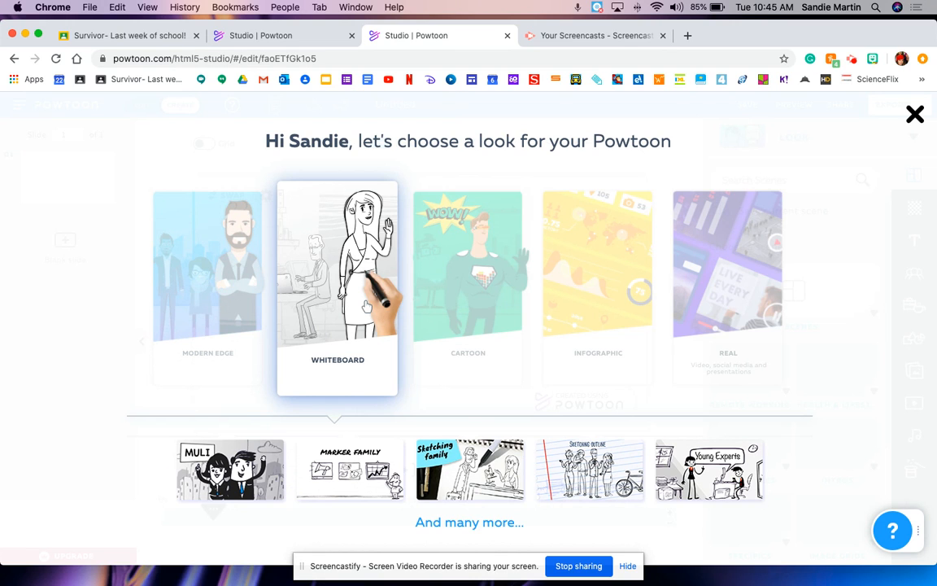
pyautogui.click(467, 287)
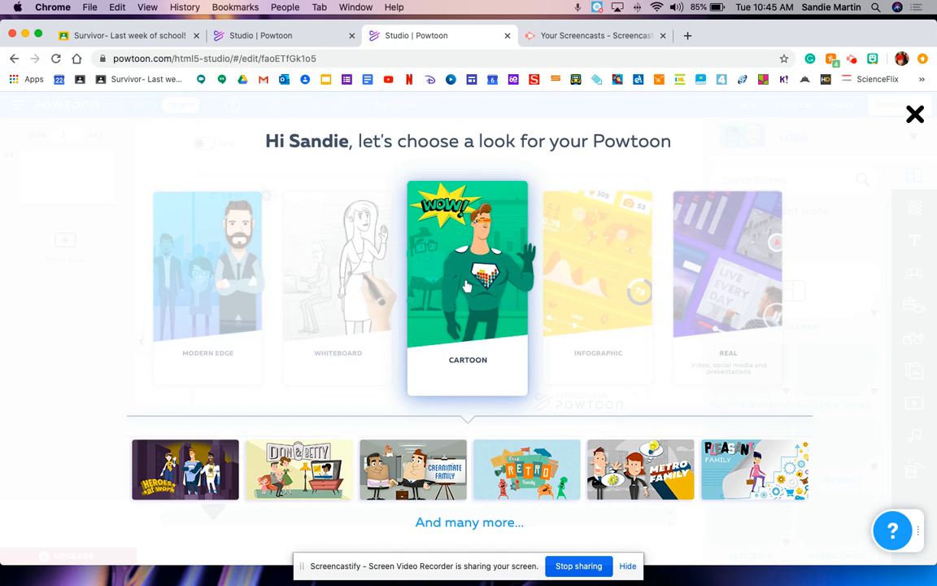
pyautogui.click(373, 276)
pyautogui.click(373, 277)
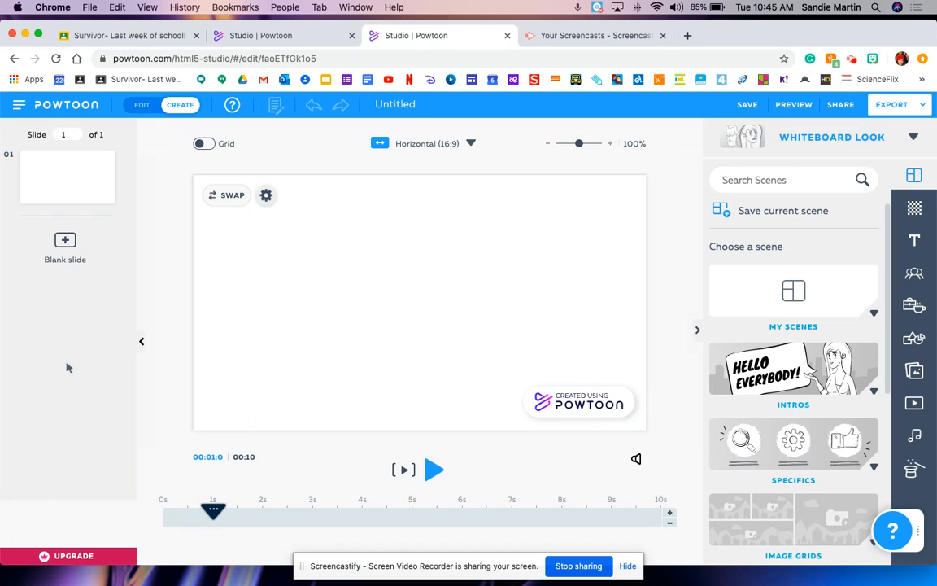
# Add two blank slides after the first one and return to slide 1
pyautogui.click(65, 240)
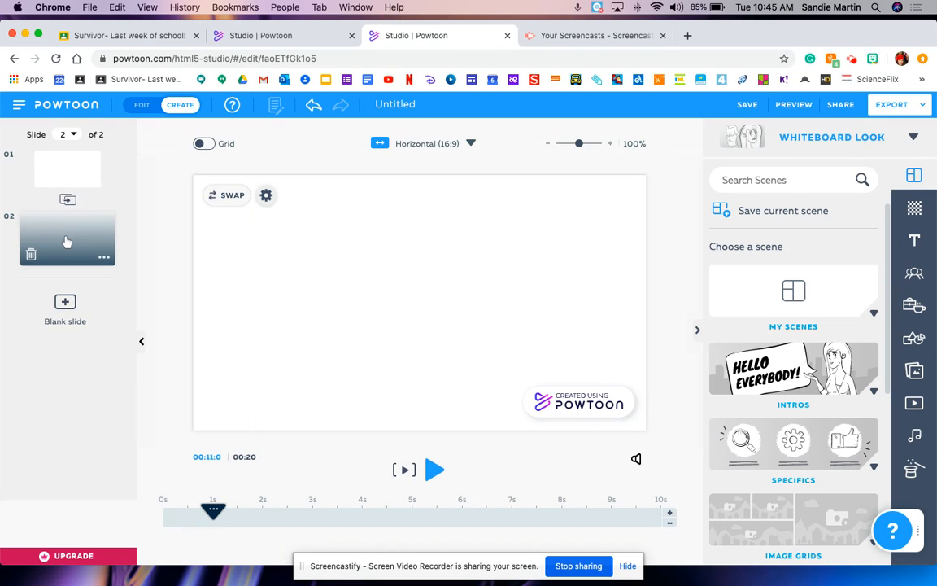
pyautogui.click(65, 299)
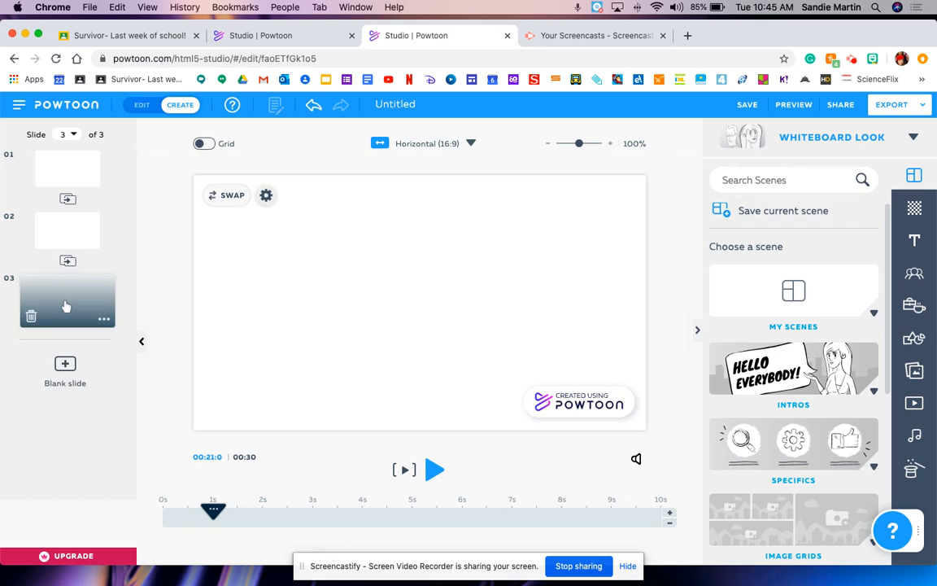
pyautogui.click(61, 163)
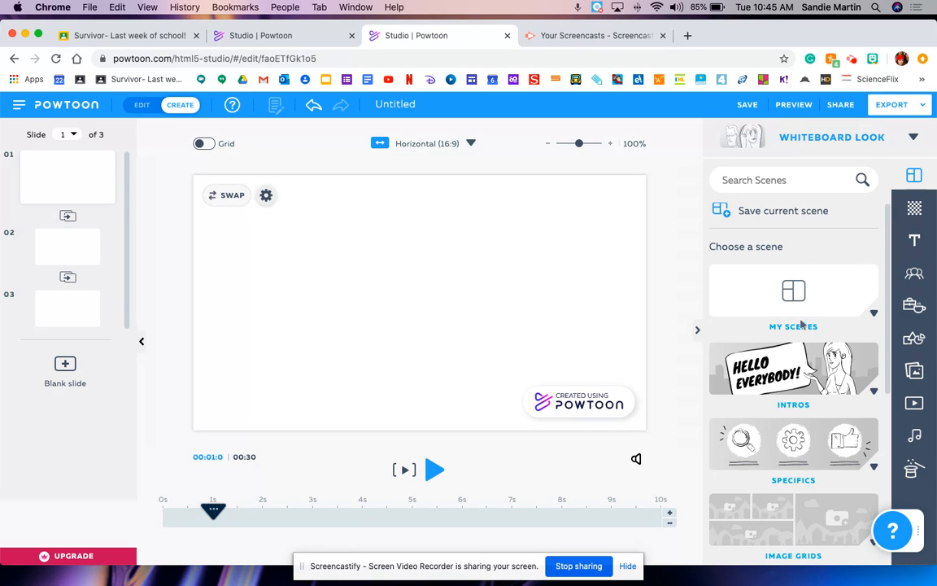
# Apply the Intros scene with two speech bubbles and two tilted horizontal image frames to slide 1
pyautogui.scroll(-2, 806, 364)
pyautogui.scroll(-5, 805, 364)
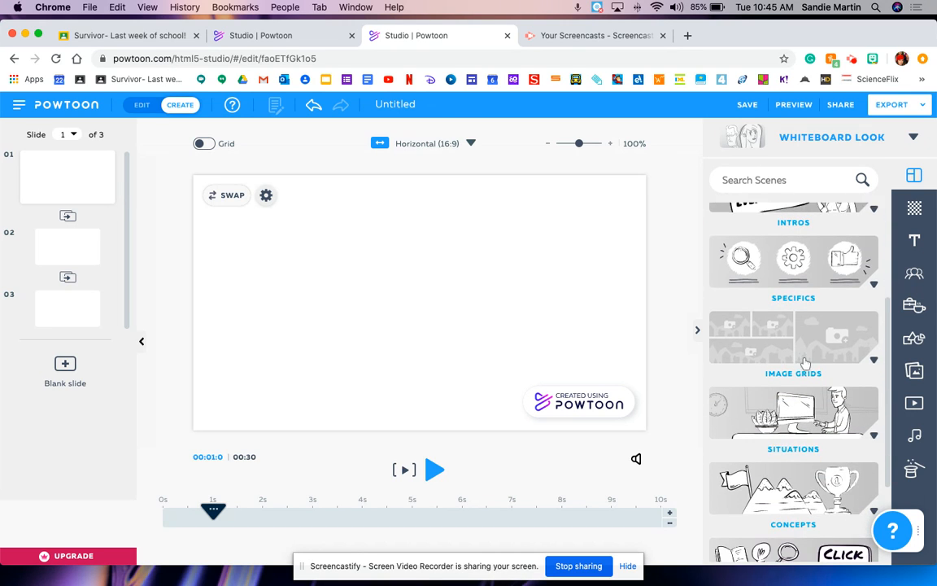
pyautogui.scroll(7, 804, 362)
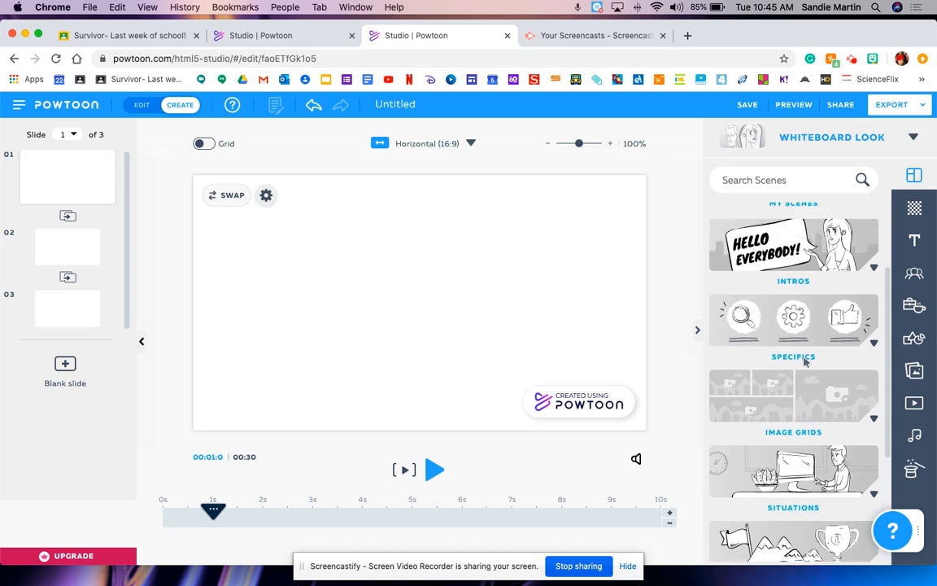
pyautogui.click(803, 364)
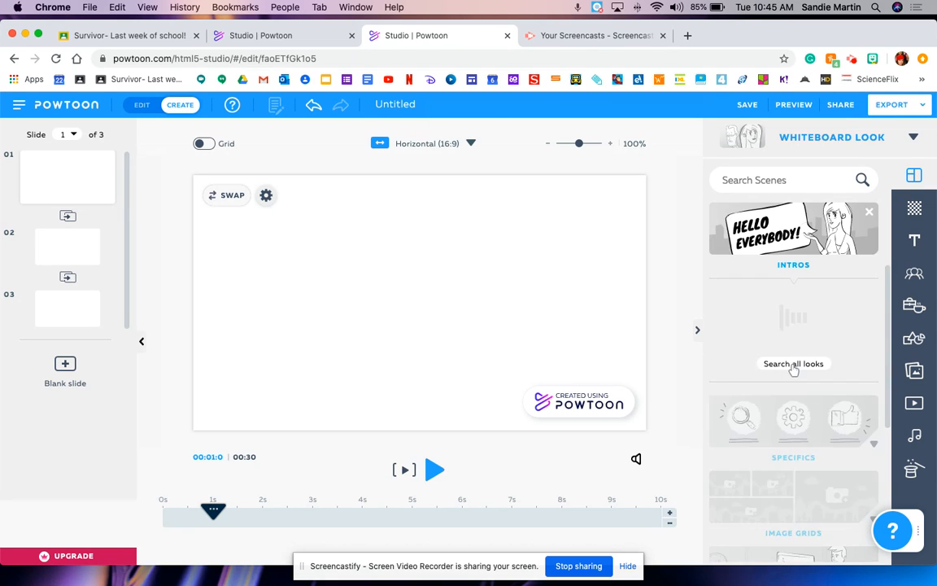
pyautogui.scroll(-10, 779, 358)
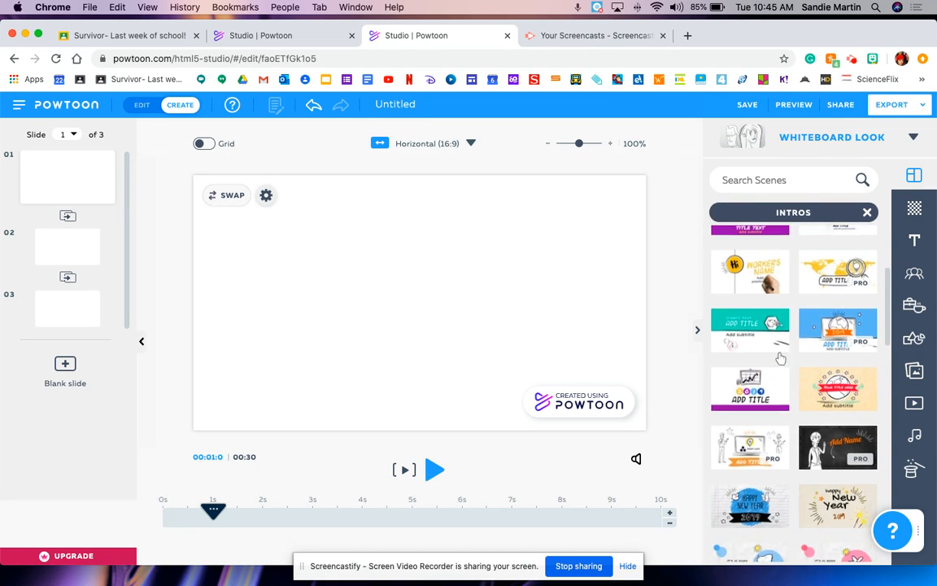
pyautogui.scroll(-6, 779, 359)
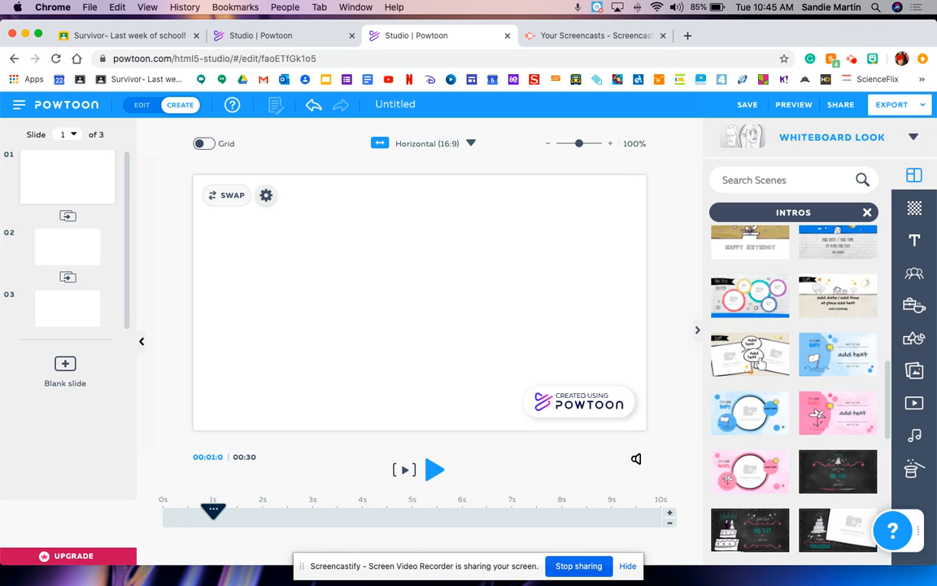
pyautogui.click(760, 363)
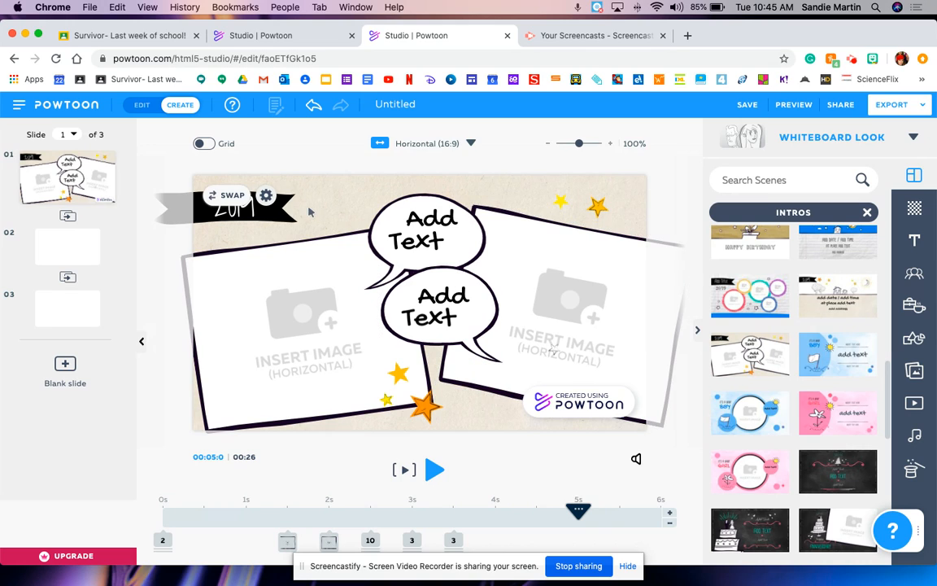
# Replace the year on slide 1's black ribbon banner with "2020"
pyautogui.click(240, 213)
pyautogui.doubleClick(241, 213)
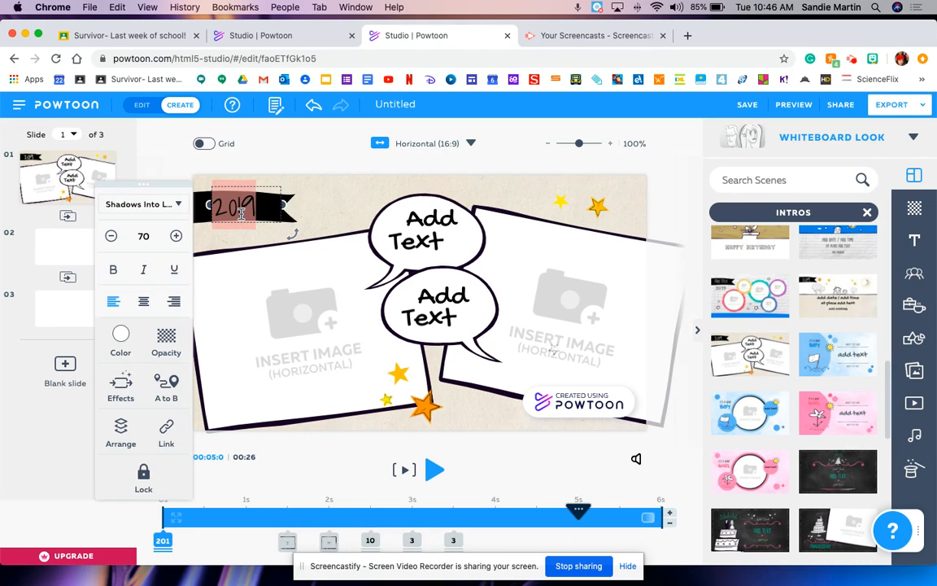
pyautogui.write('2020')
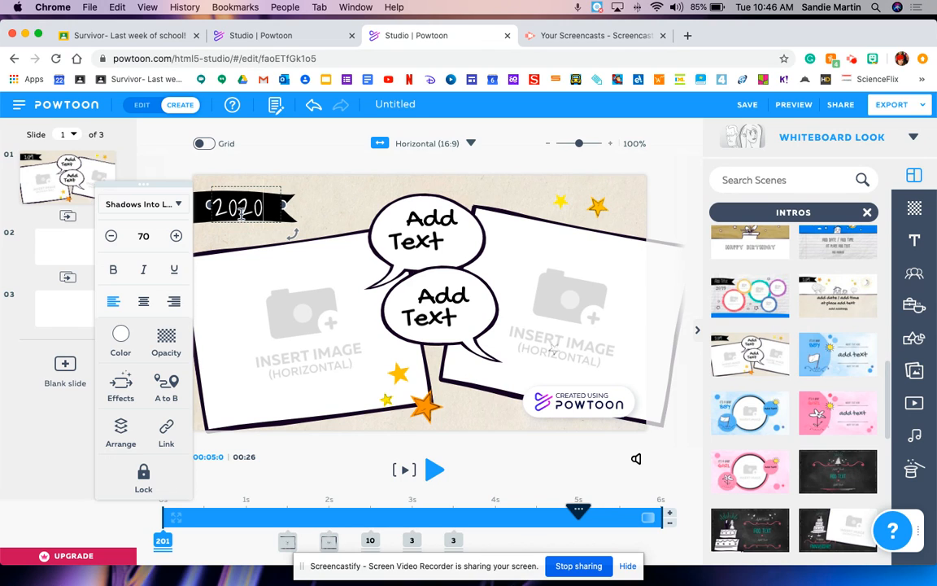